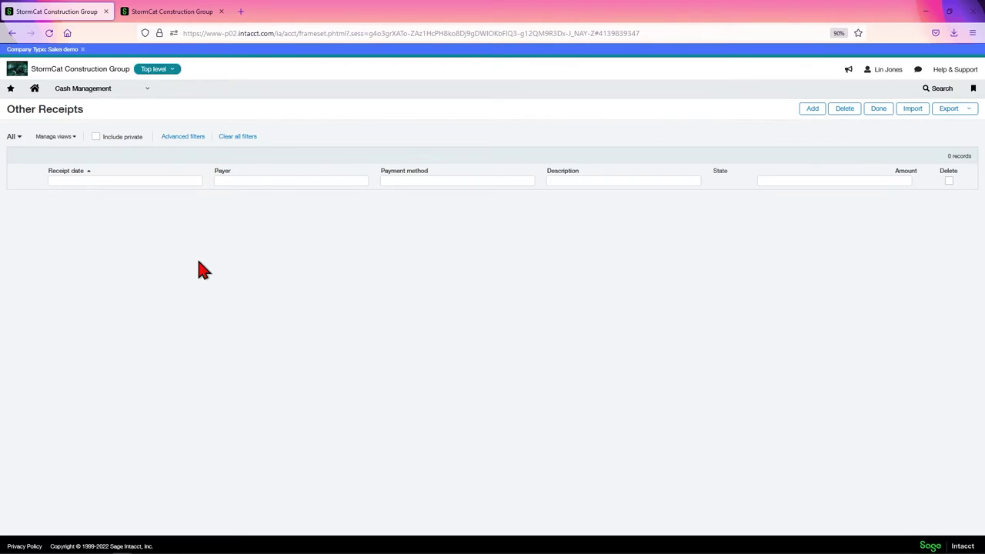
# Add a new Other Receipt from the Other Receipts list
pyautogui.click(812, 111)
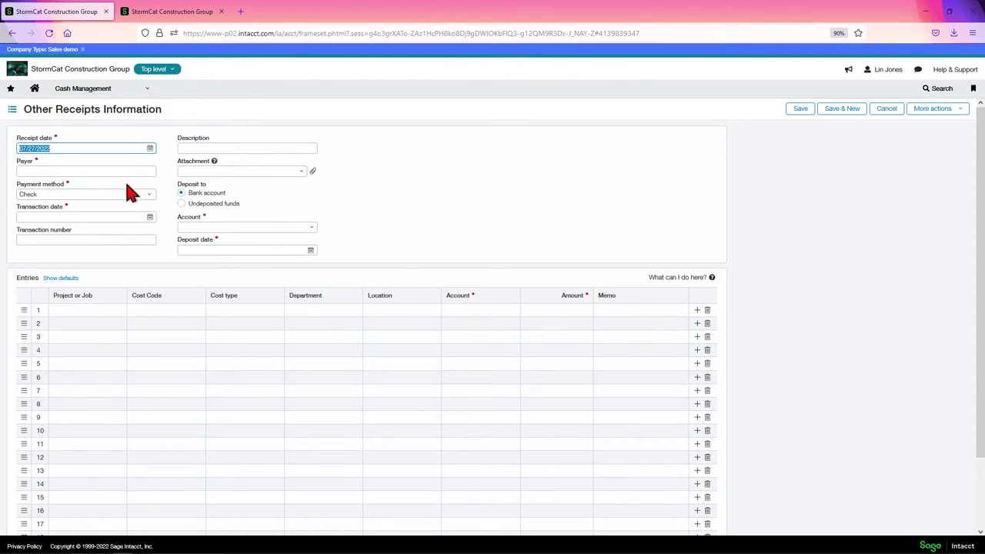
# Enter the payer's name, keep Check as payment method, and set transaction date 07/27/2022
pyautogui.click(55, 169)
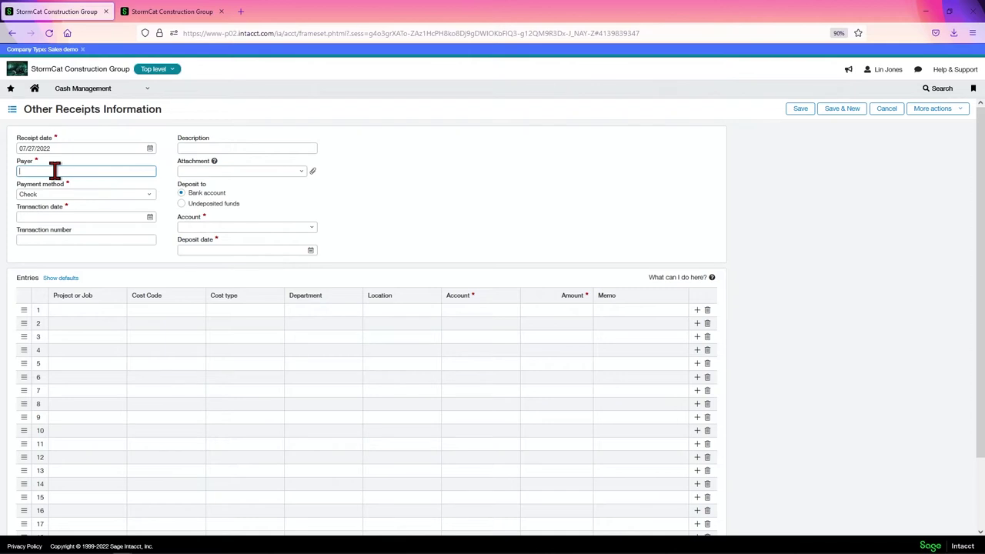
pyautogui.write('Some Nice Person')
pyautogui.click(154, 197)
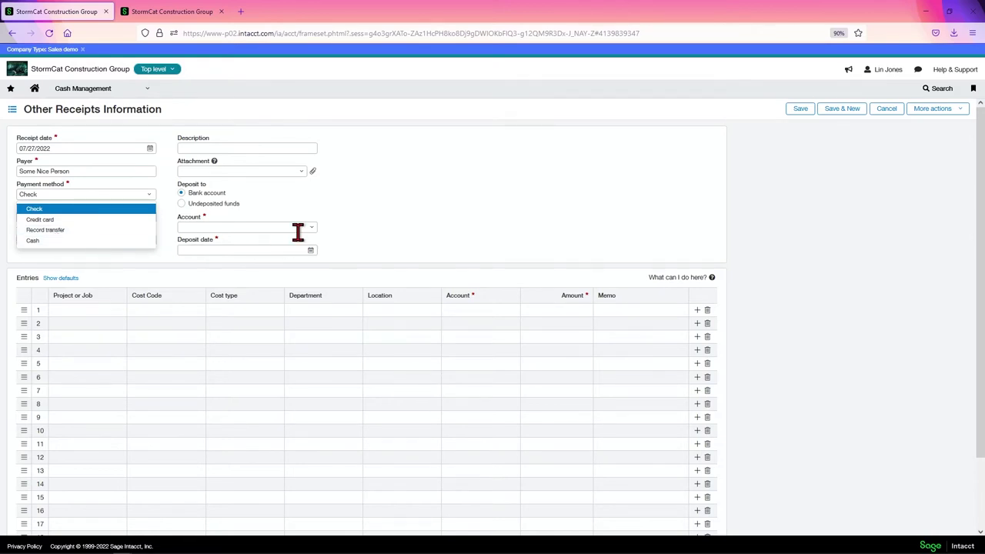
pyautogui.click(324, 223)
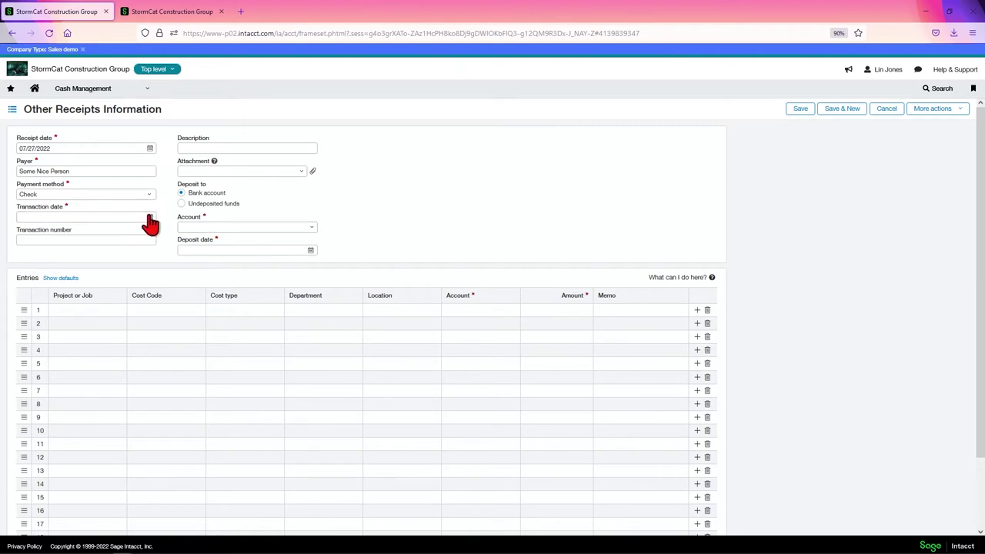
pyautogui.click(149, 218)
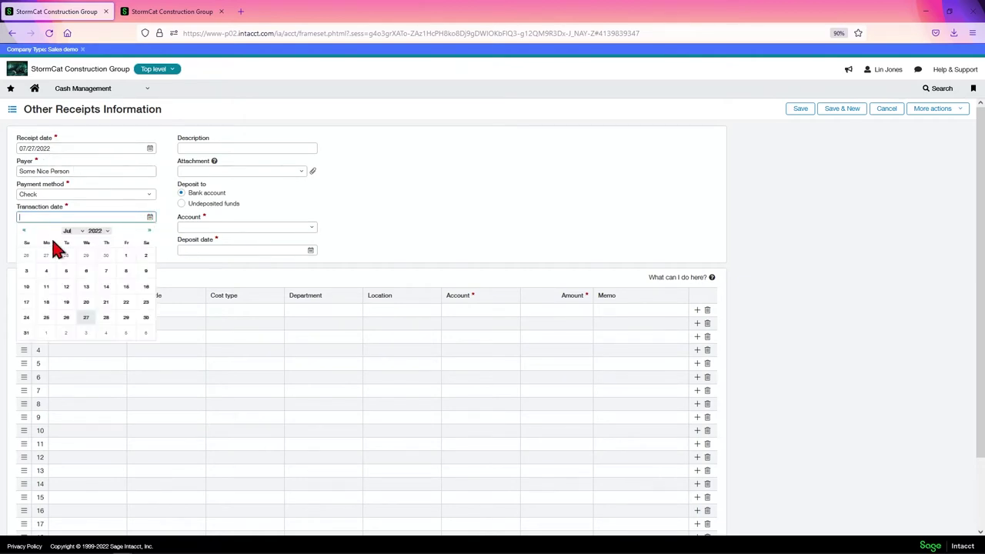
pyautogui.click(87, 318)
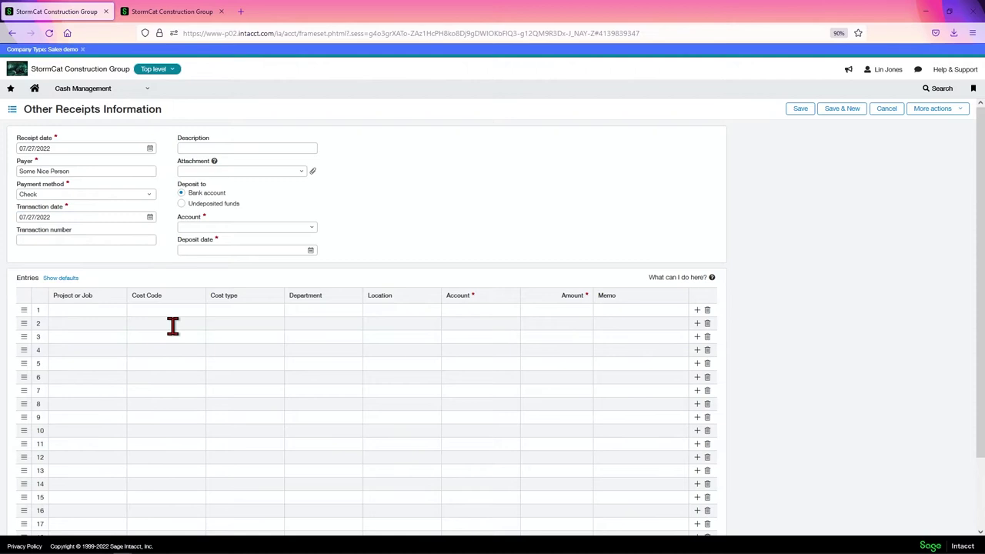
pyautogui.click(70, 241)
# Enter transaction number 1234 and the description 'nice funds'
pyautogui.write('1234')
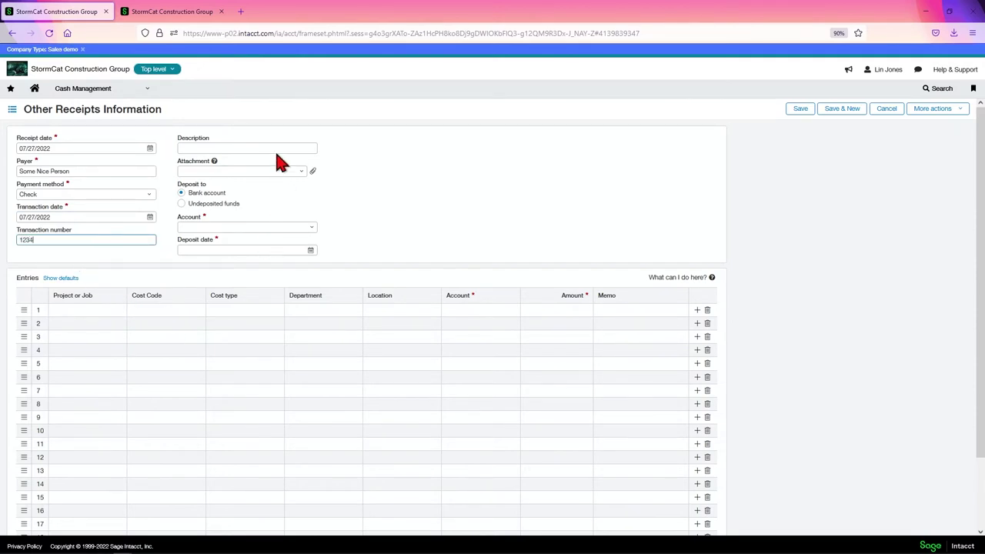
pyautogui.click(274, 148)
pyautogui.write('n')
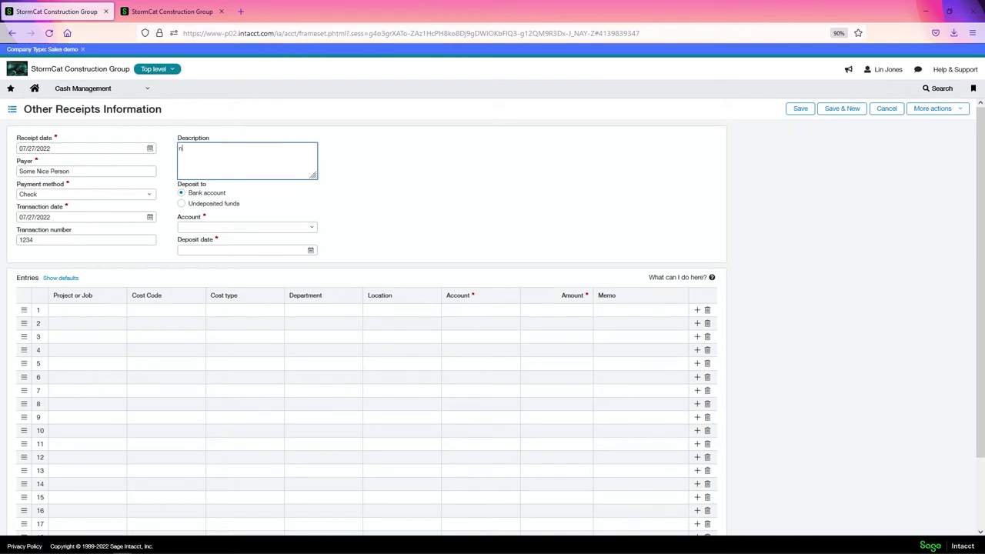
pyautogui.write('ice funds')
pyautogui.click(444, 229)
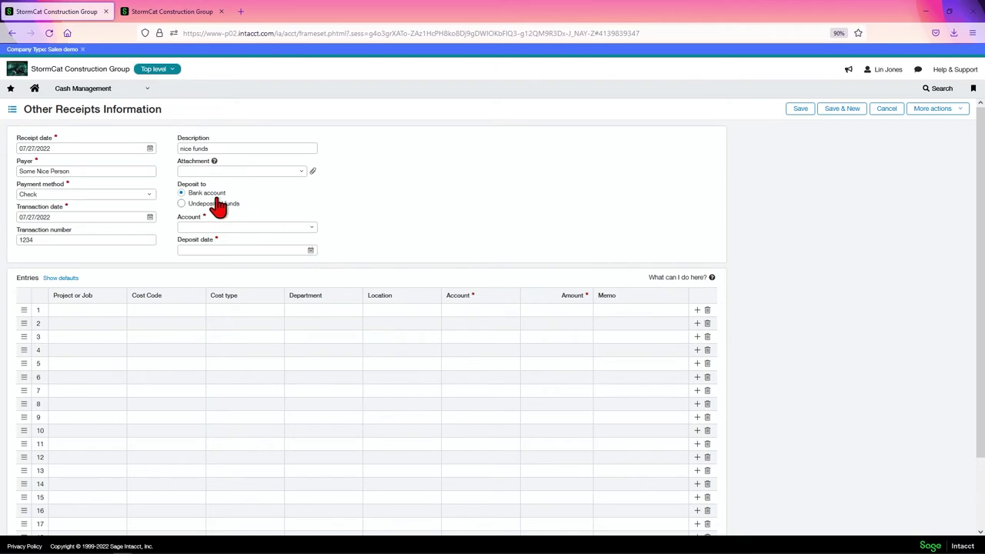
# Deposit into TCG WF Checking--Wells Fargo with deposit date 07/27/2022
pyautogui.click(313, 229)
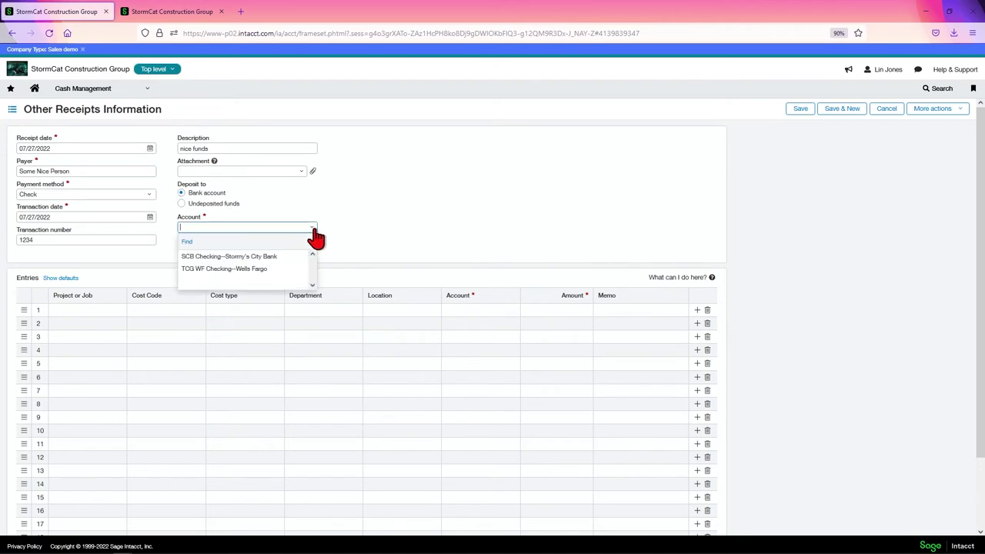
pyautogui.click(241, 270)
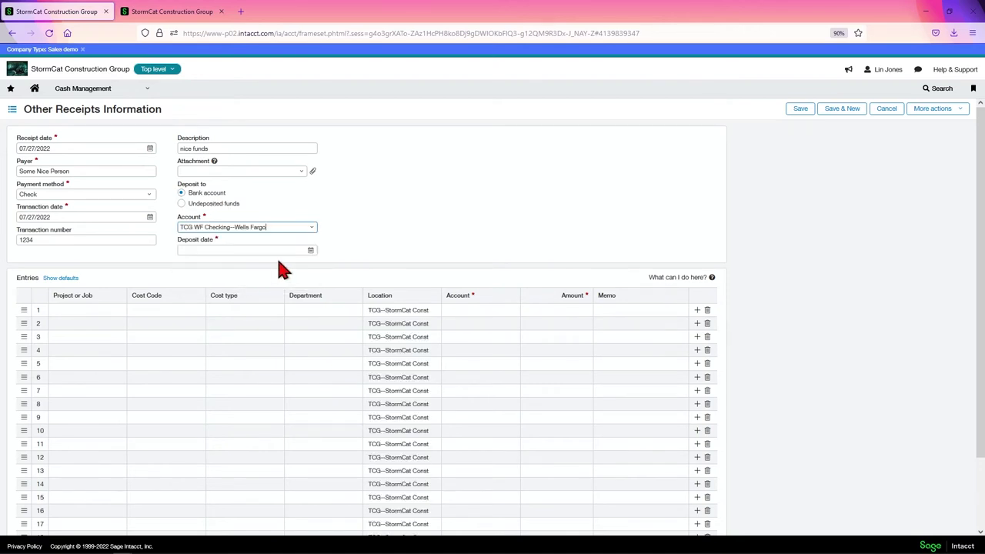
pyautogui.click(310, 254)
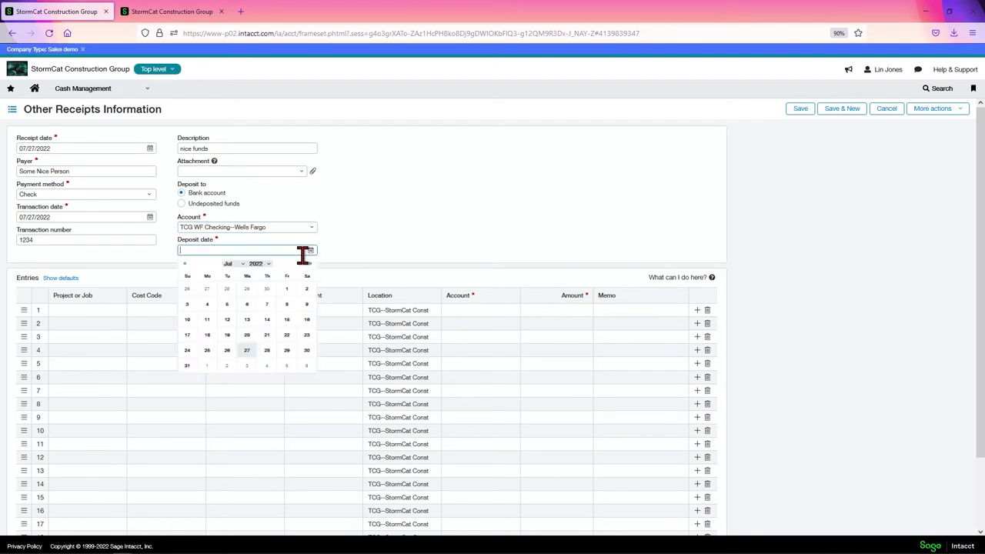
pyautogui.click(247, 351)
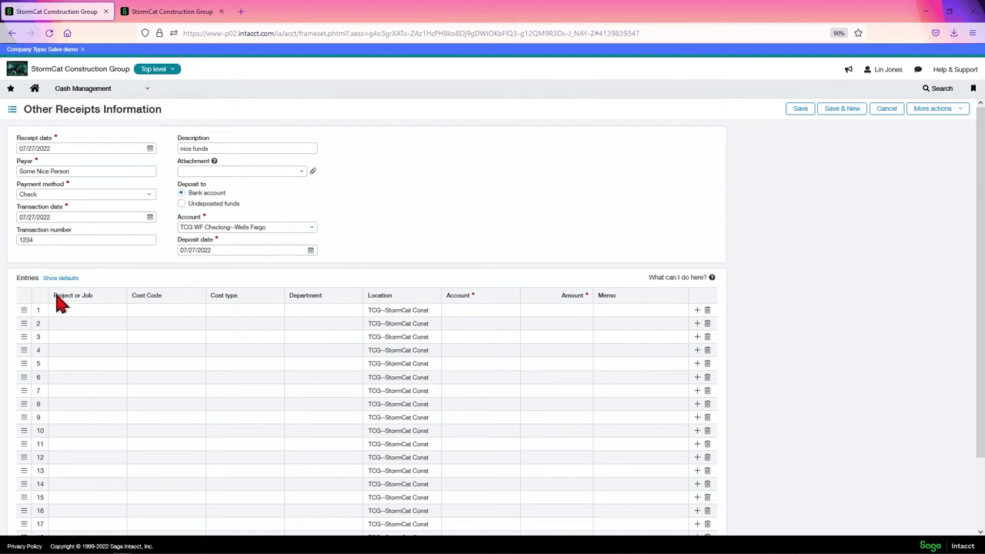
# Set the first entry line's account to 4090--Revenue - Other
pyautogui.moveTo(55, 301); pyautogui.dragTo(226, 324)
pyautogui.click(356, 282)
pyautogui.click(462, 312)
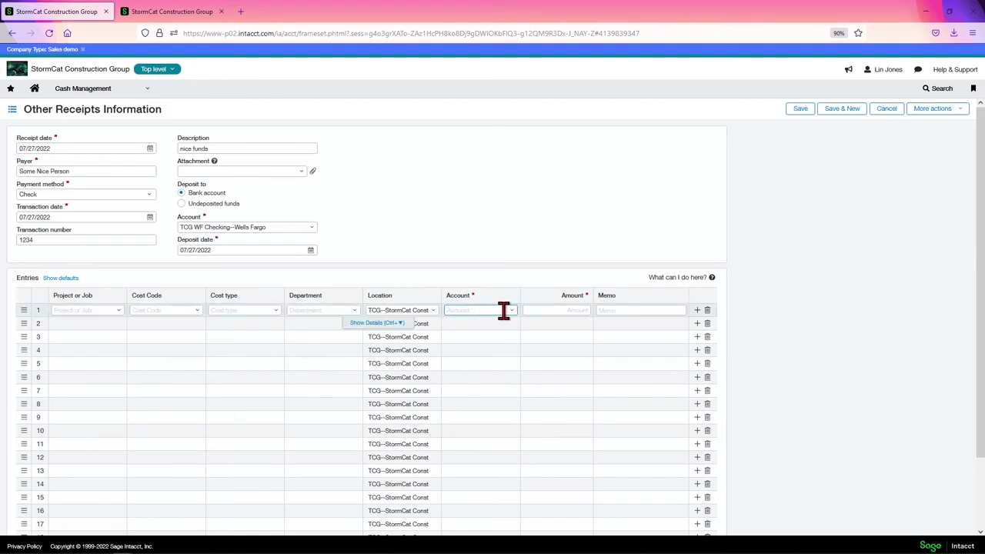
pyautogui.click(377, 324)
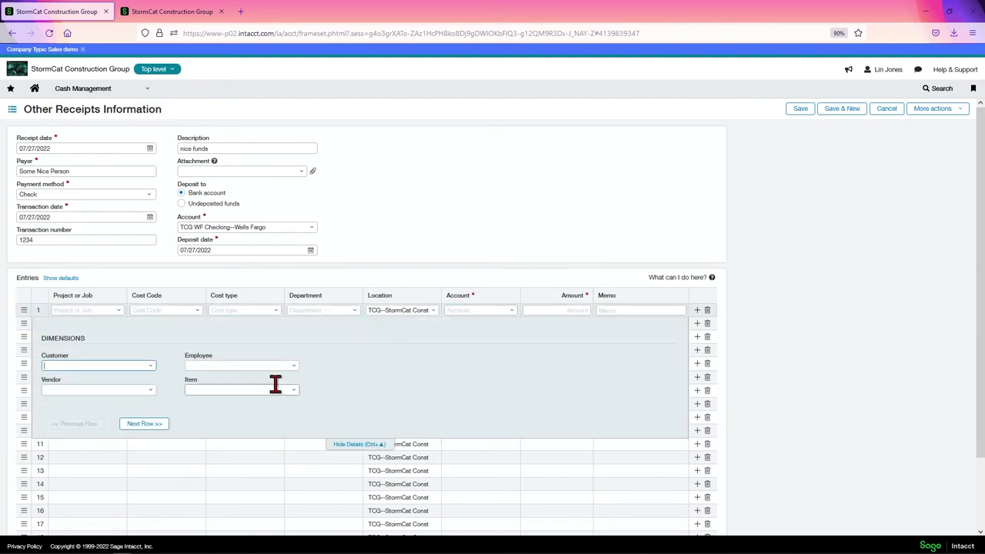
pyautogui.click(345, 446)
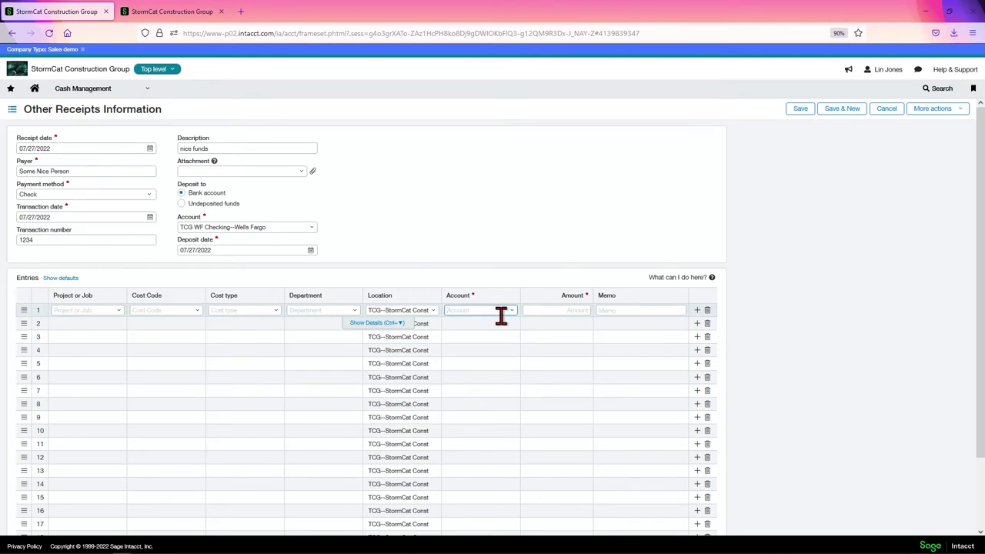
pyautogui.write('1500')
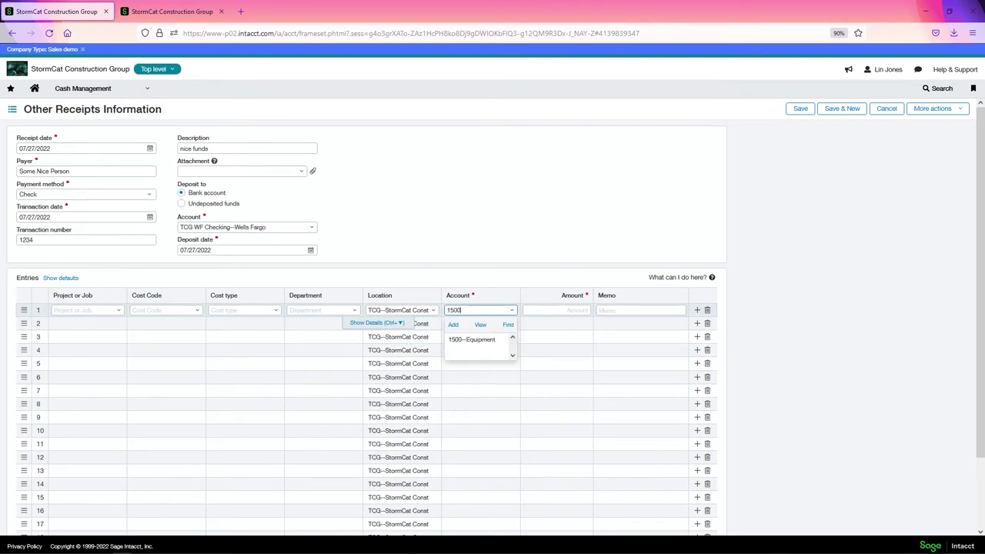
pyautogui.press('BackSpace')
pyautogui.press('BackSpace')
pyautogui.press('BackSpace')
pyautogui.press('BackSpace')
pyautogui.write('4')
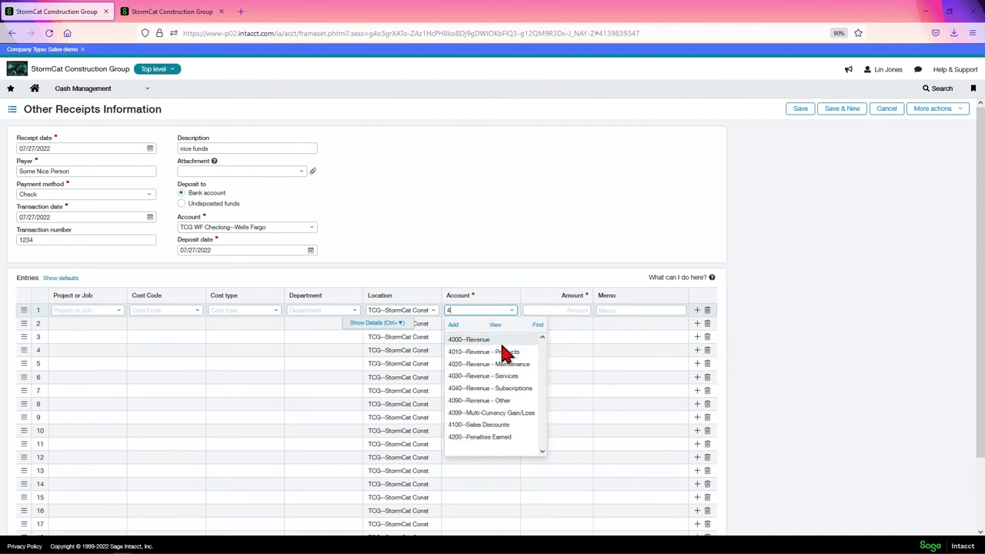
pyautogui.click(501, 402)
# Enter 15,000 as the line amount and save the receipt
pyautogui.click(572, 312)
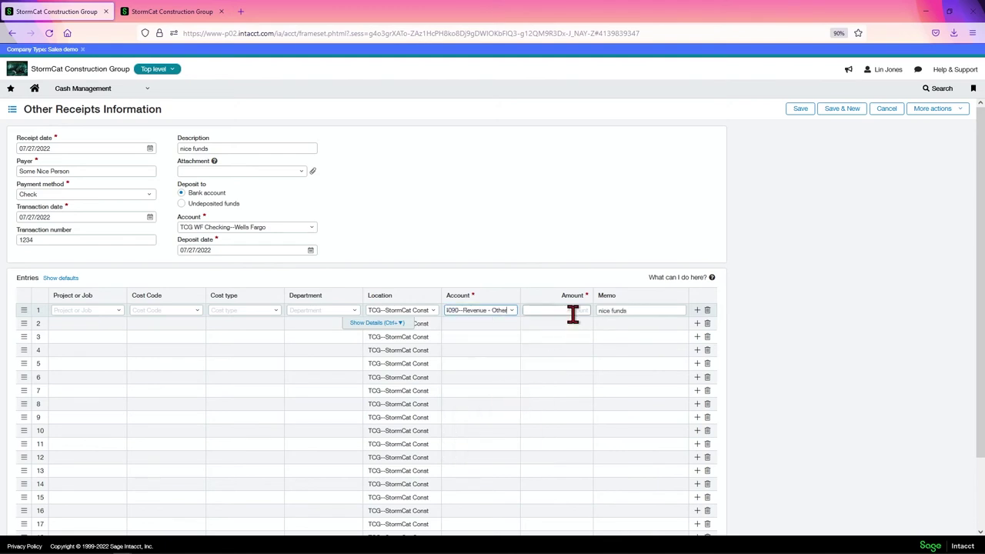
pyautogui.write('15000')
pyautogui.click(612, 403)
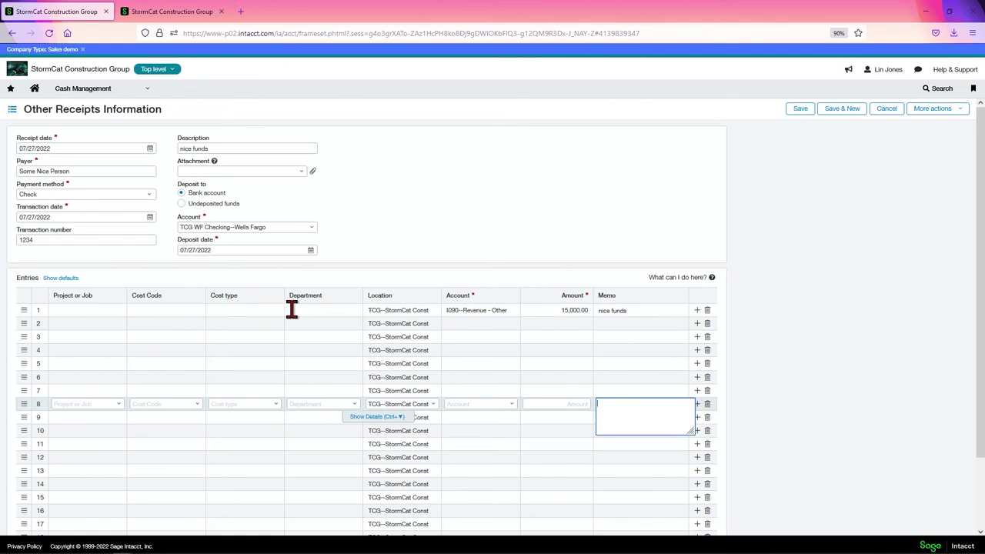
pyautogui.click(106, 310)
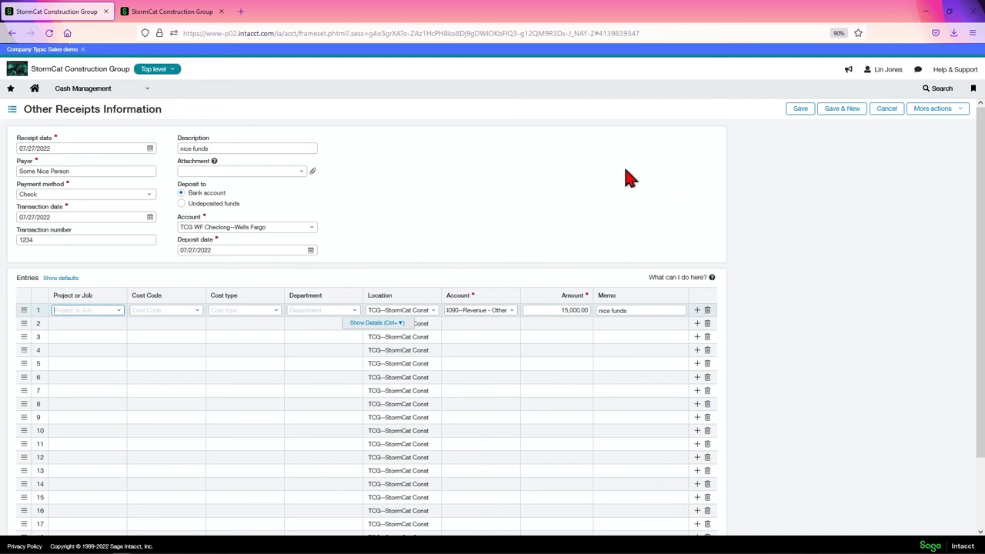
pyautogui.click(803, 110)
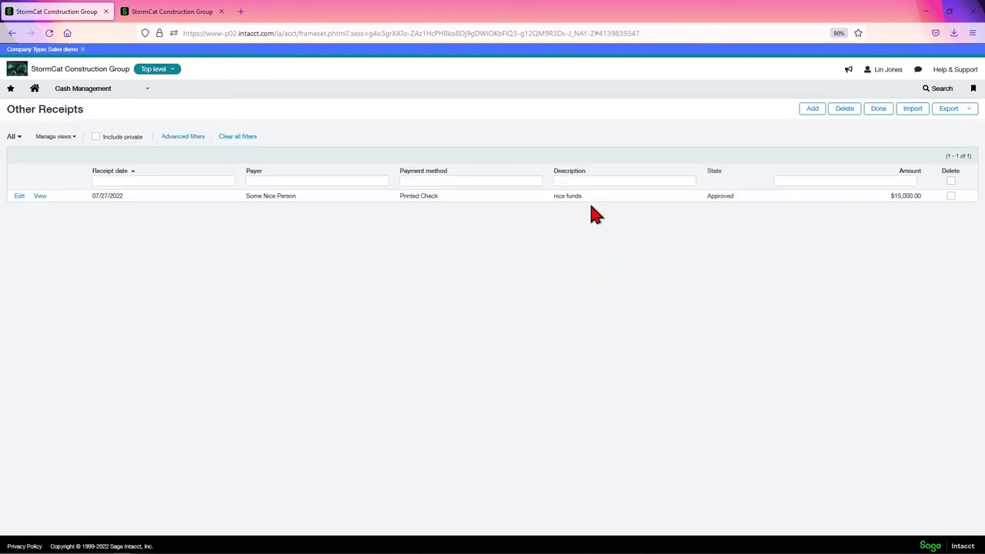
# Open the Bank register report from Cash Management > Registers
pyautogui.click(81, 90)
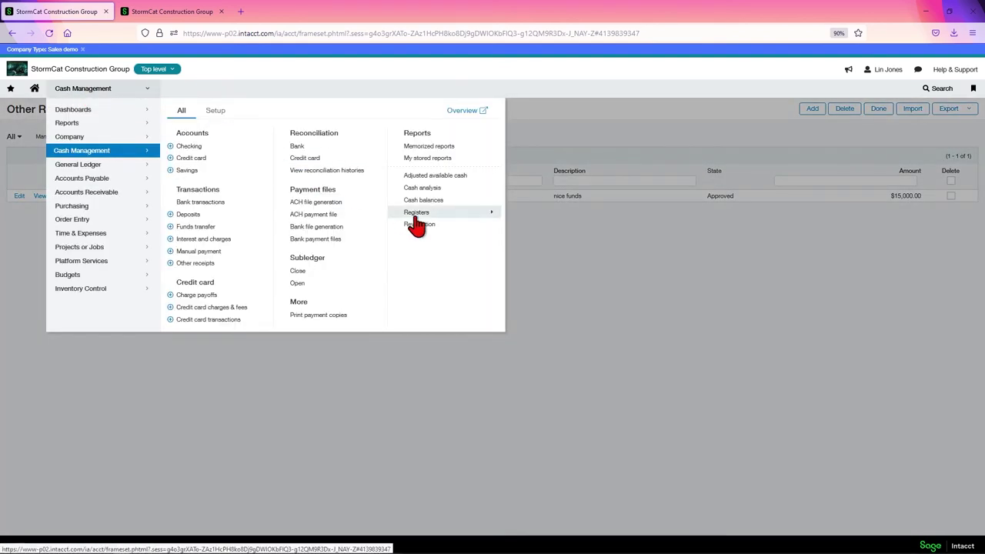
pyautogui.moveTo(444, 222)
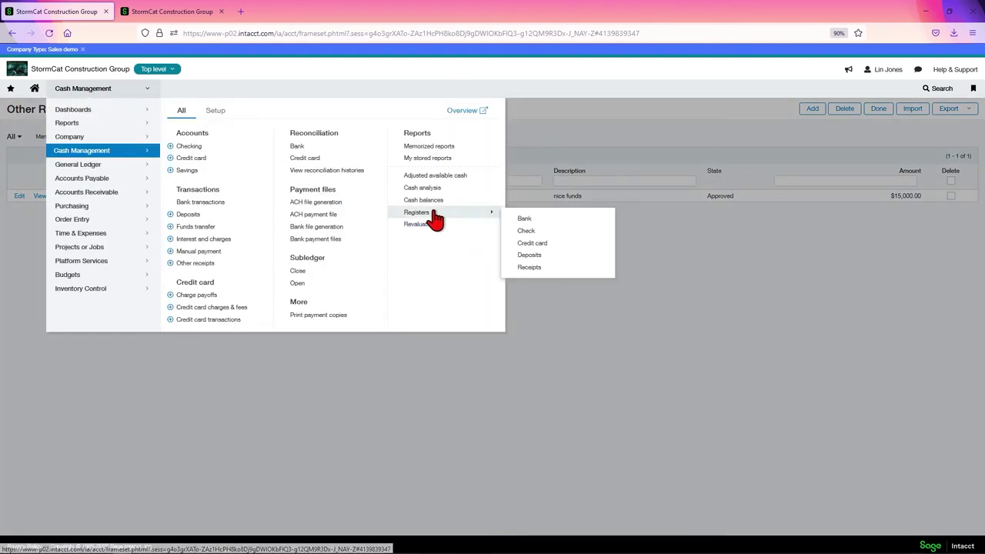
pyautogui.click(526, 230)
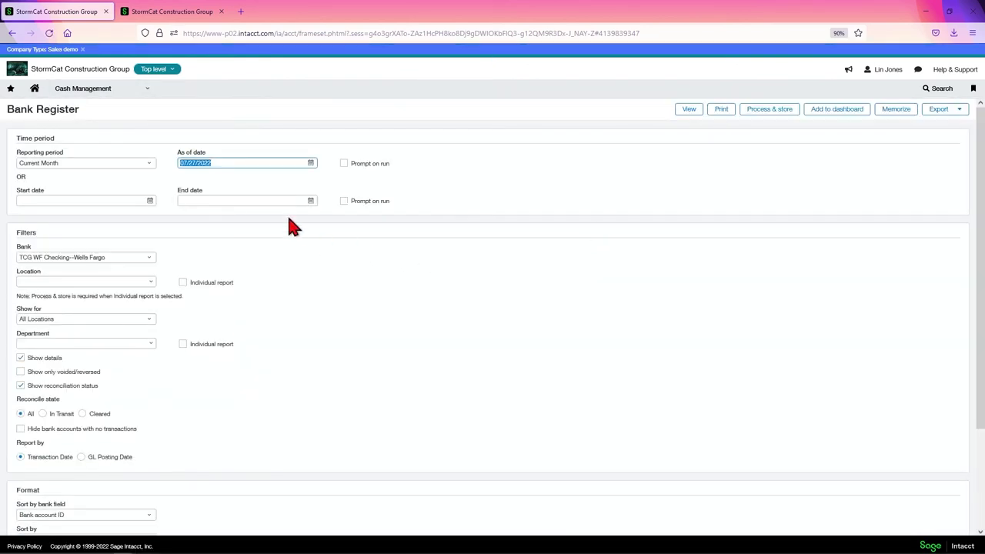
# Set the as-of date to 07/31/2022 and report by GL Posting Date
pyautogui.click(310, 164)
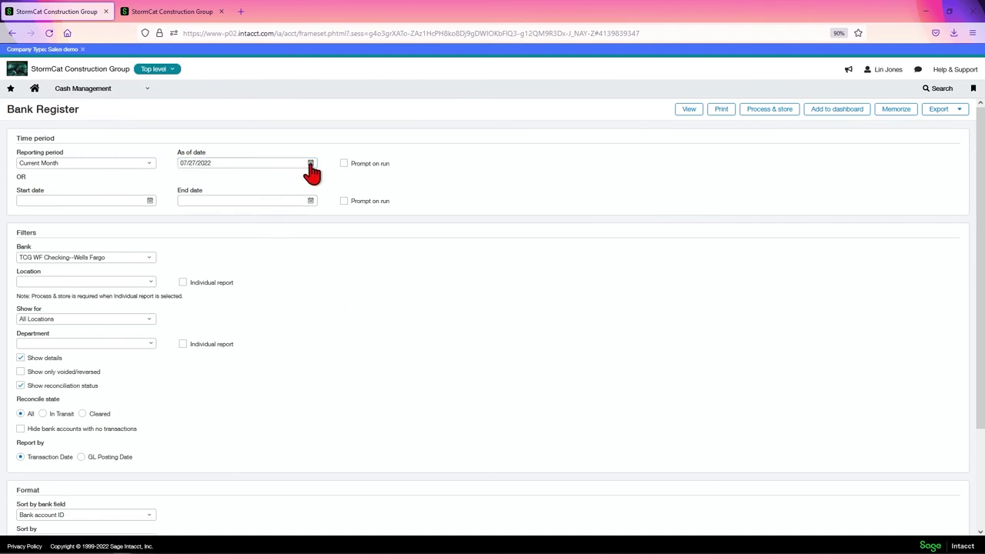
pyautogui.click(184, 272)
pyautogui.click(81, 458)
pyautogui.scroll(-2, 230, 446)
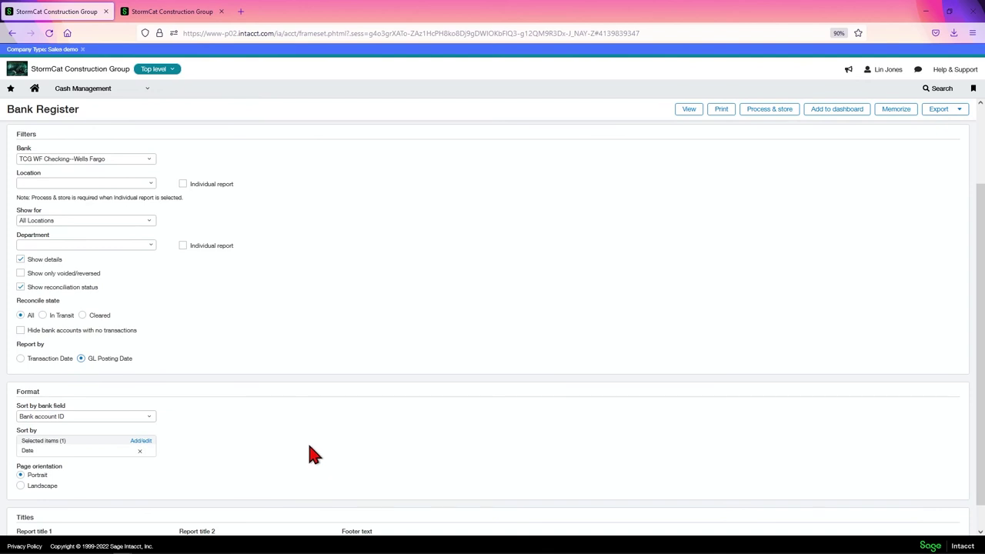
pyautogui.scroll(-1, 308, 454)
pyautogui.scroll(2, 617, 168)
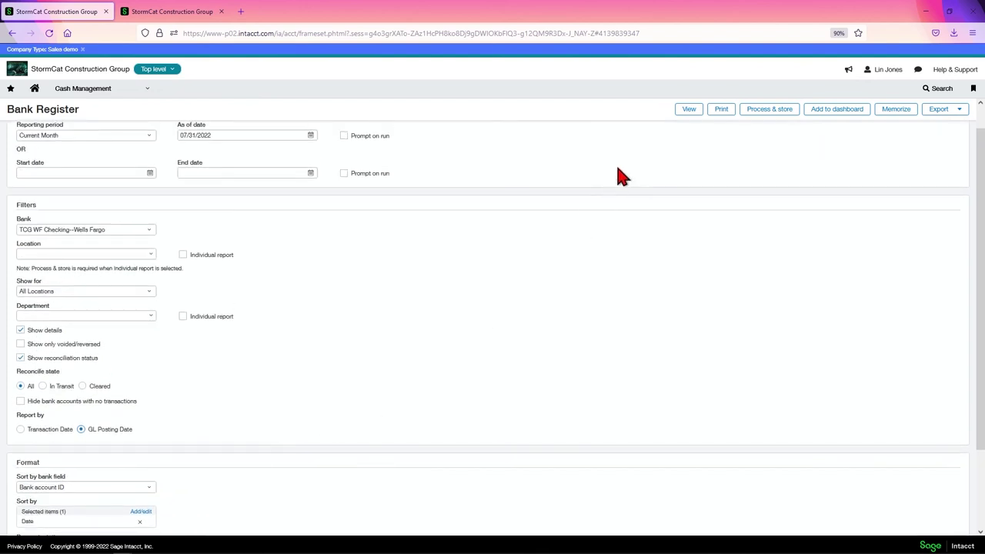
# Run the Bank Register report with View
pyautogui.click(690, 108)
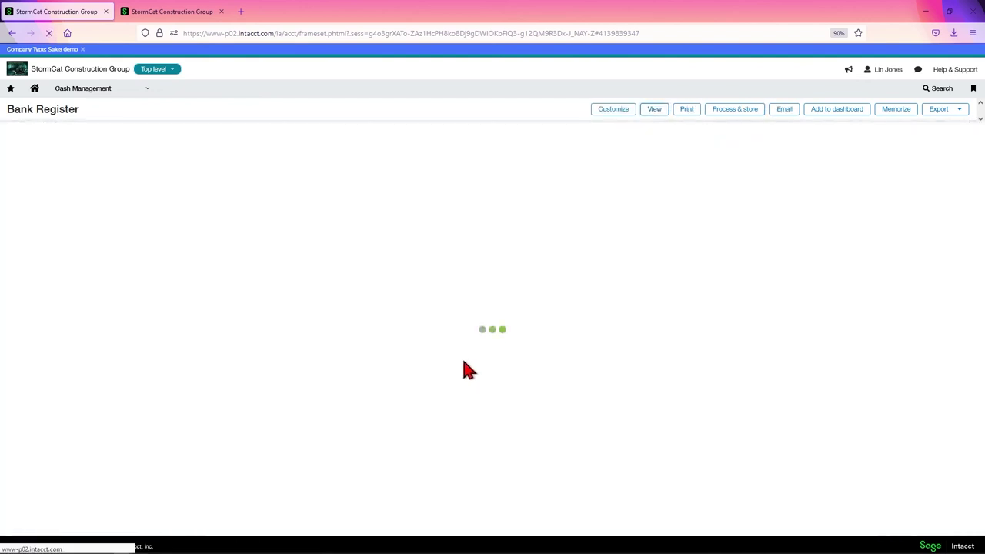